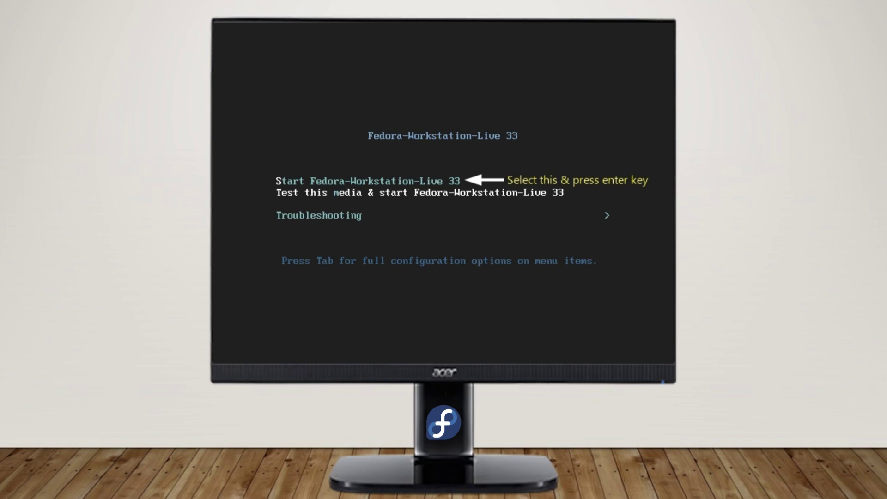
Boot Fedora-Workstation-Live 33 and start the installation to the hard drive
{"action": "key", "text": "Return"}
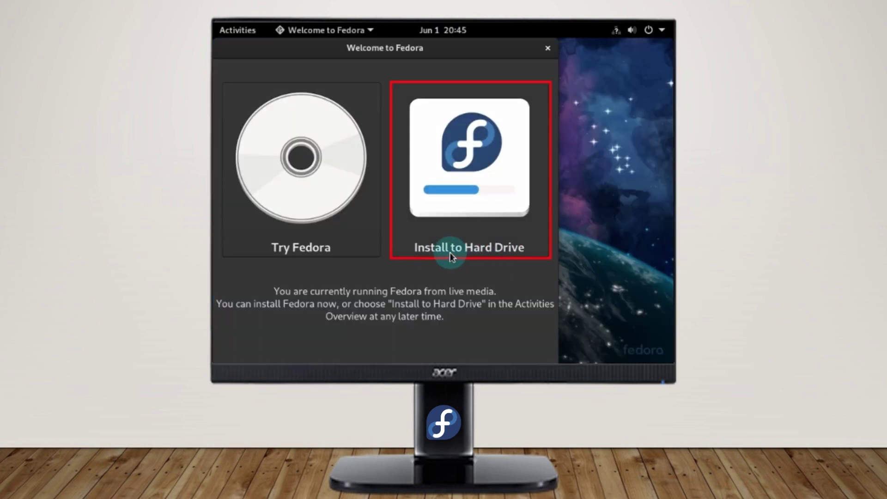
{"action": "left_click", "coordinate": [470, 209]}
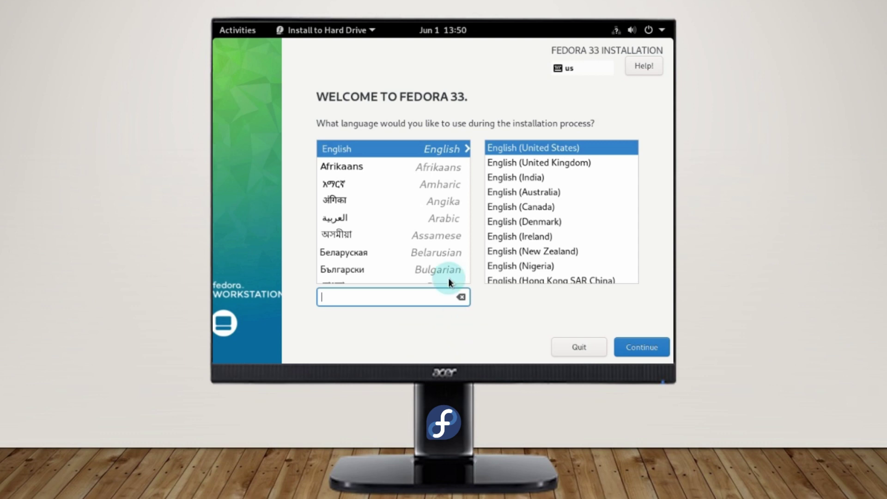
Choose English (United Kingdom) as the installation language and continue to the installation summary
{"action": "scroll", "coordinate": [465, 159], "scroll_direction": "down", "scroll_amount": 1}
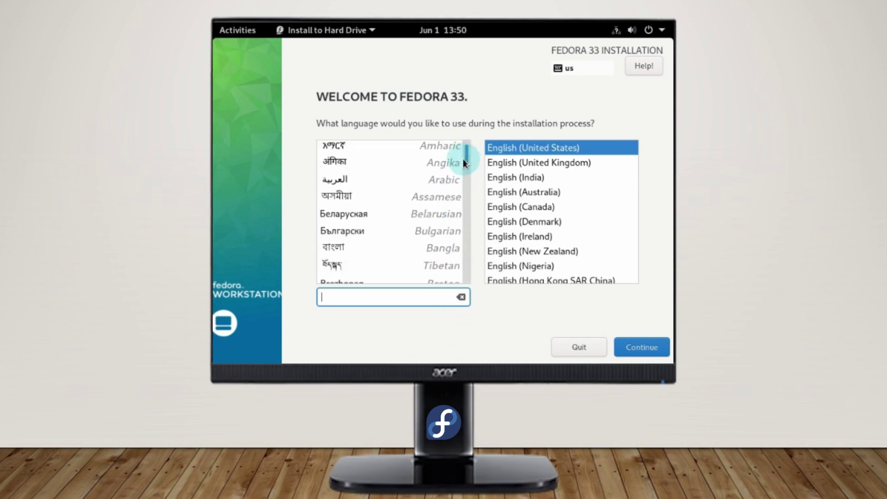
{"action": "scroll", "coordinate": [463, 156], "scroll_direction": "up", "scroll_amount": 1}
{"action": "left_click", "coordinate": [398, 150]}
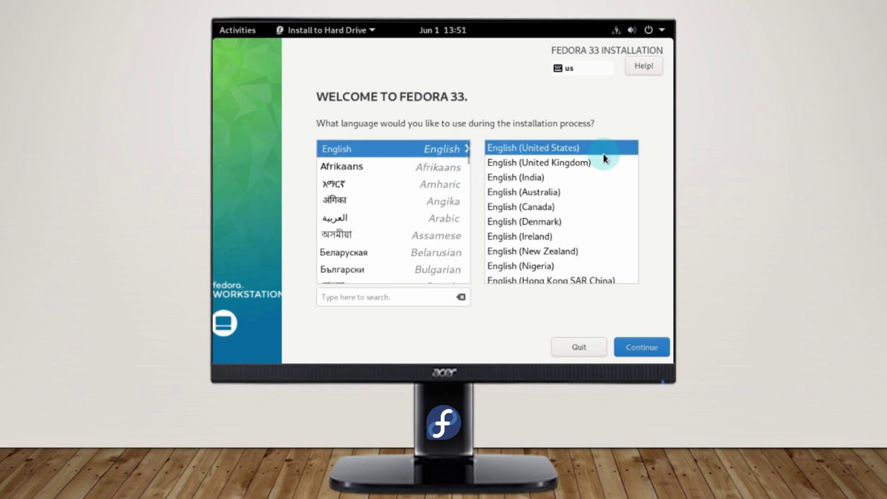
{"action": "scroll", "coordinate": [634, 163], "scroll_direction": "down", "scroll_amount": 1}
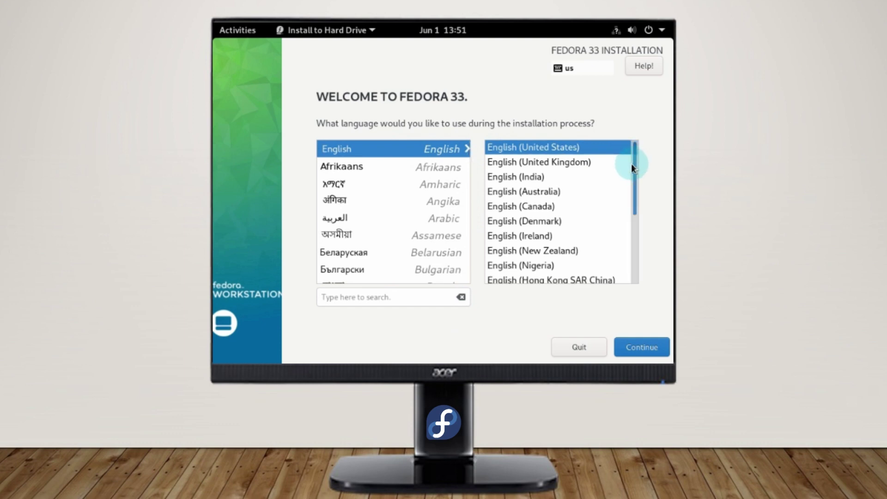
{"action": "left_click", "coordinate": [544, 159]}
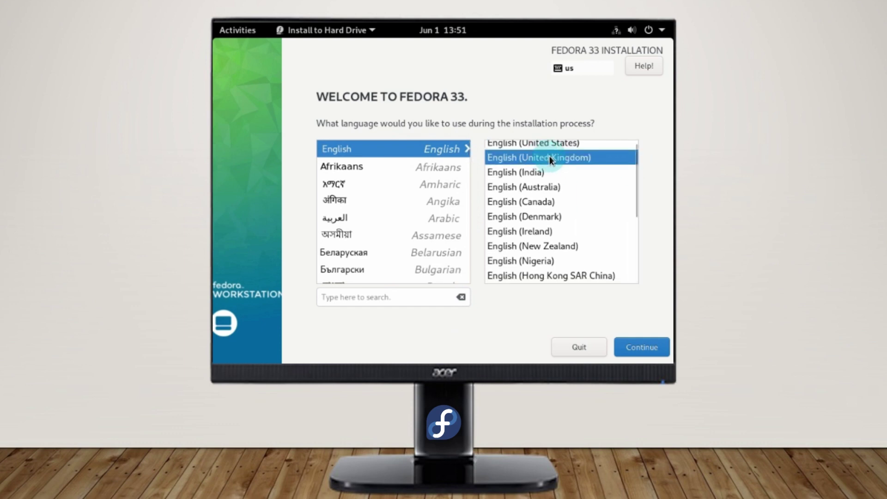
{"action": "left_click", "coordinate": [475, 327]}
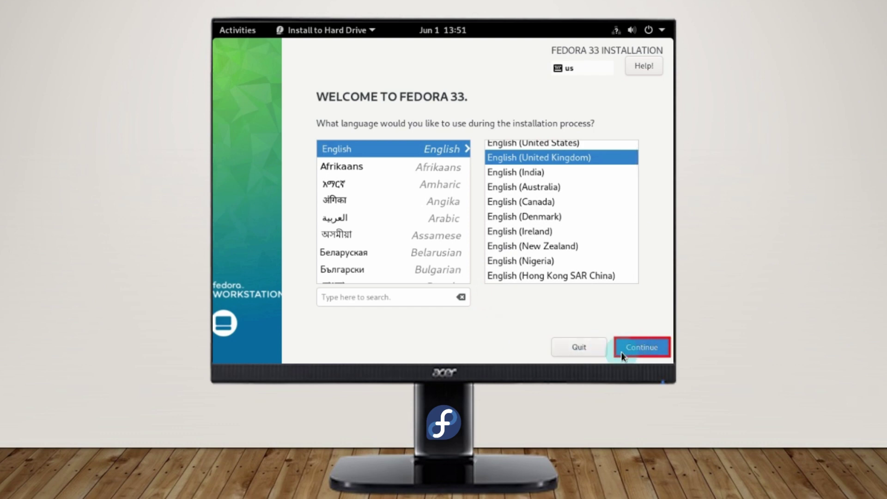
{"action": "left_click", "coordinate": [656, 350]}
{"action": "left_click", "coordinate": [645, 350]}
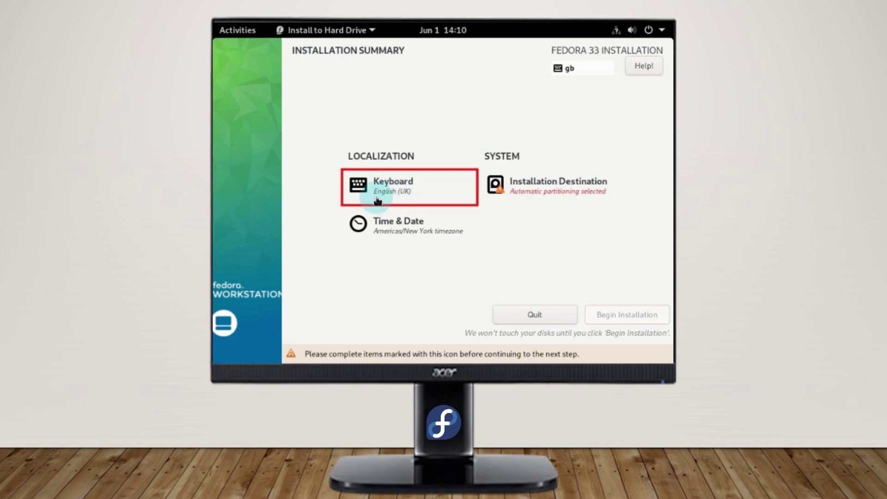
Add the English (UK) keyboard layout, select it in the layout list and accept the keyboard settings
{"action": "left_click", "coordinate": [415, 192]}
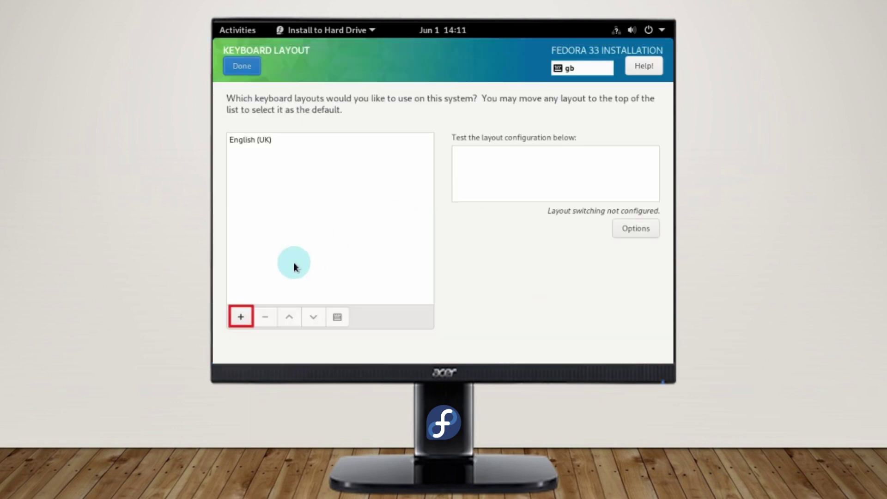
{"action": "left_click", "coordinate": [240, 316]}
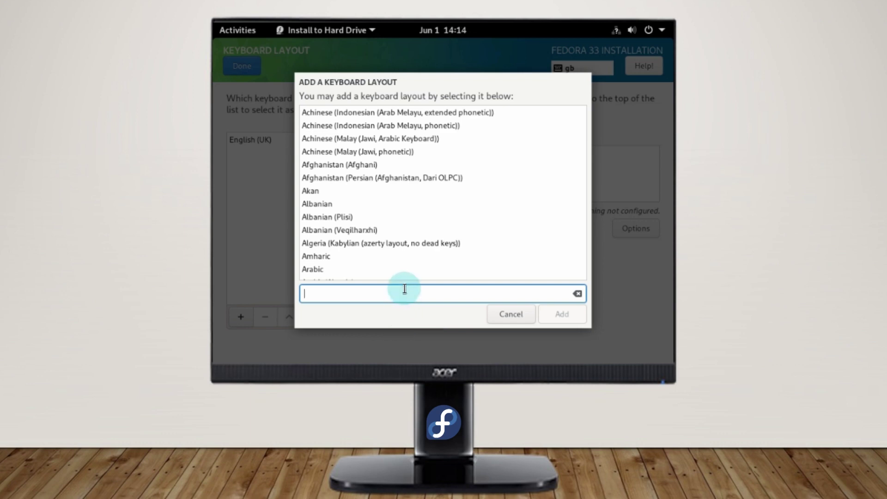
{"action": "type", "text": "UK"}
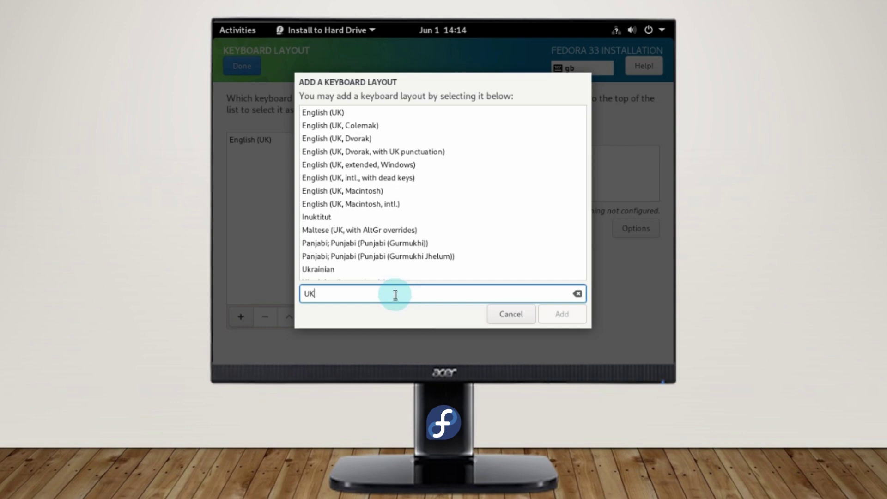
{"action": "left_click", "coordinate": [361, 112]}
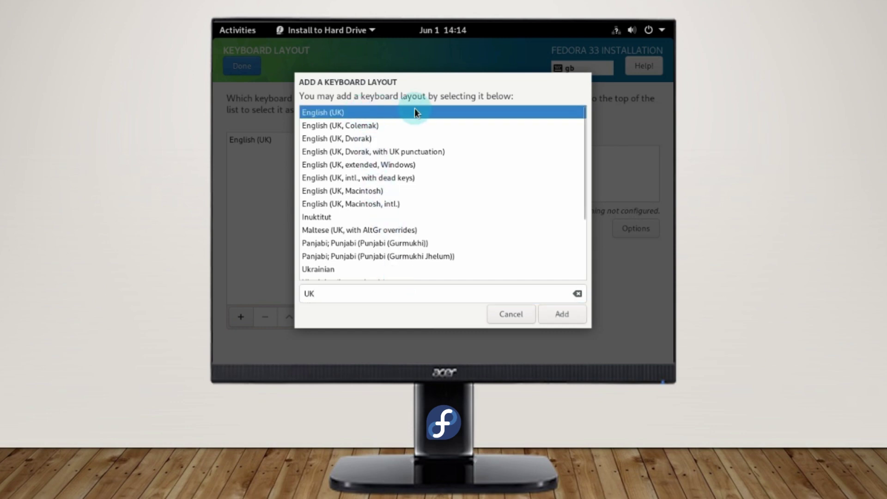
{"action": "left_click", "coordinate": [562, 316]}
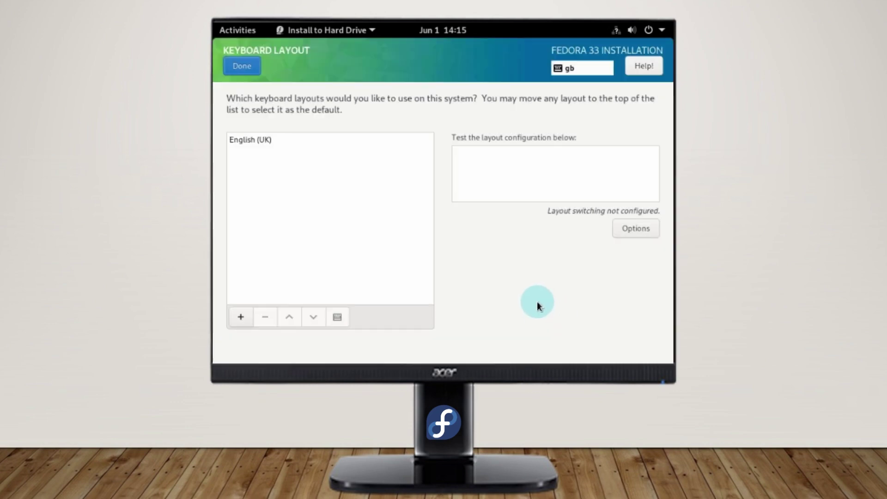
{"action": "left_click", "coordinate": [326, 138]}
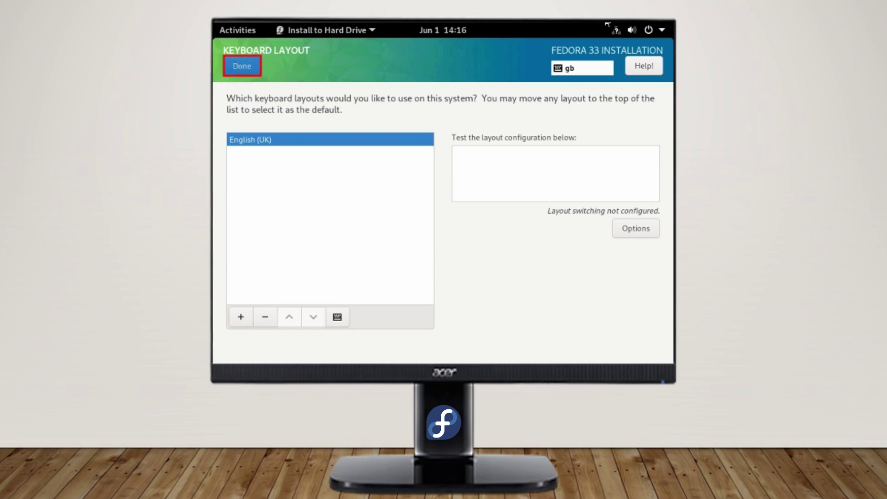
{"action": "left_click", "coordinate": [240, 70]}
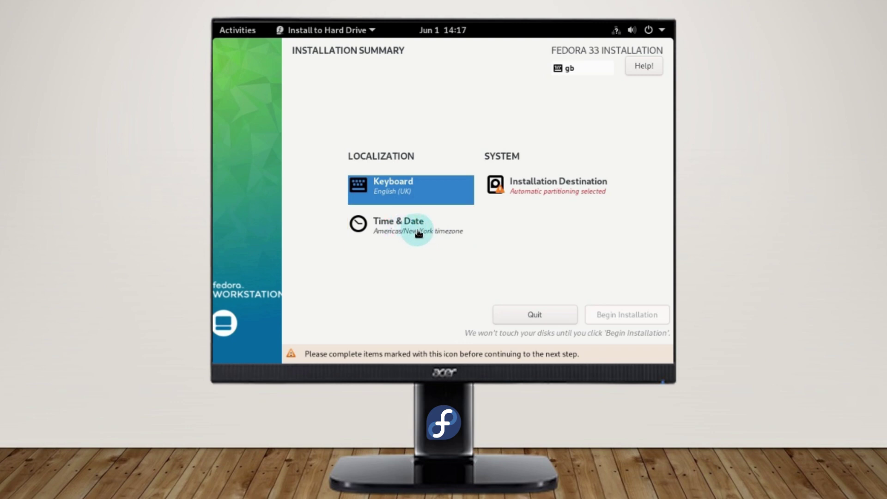
Set the time zone to region Americas and city New York, and accept the time and date settings
{"action": "left_click", "coordinate": [415, 232]}
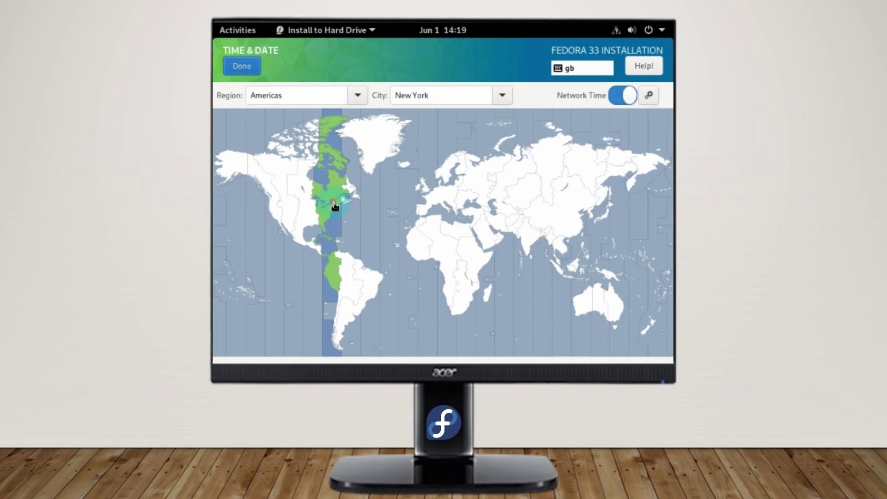
{"action": "left_click", "coordinate": [358, 96]}
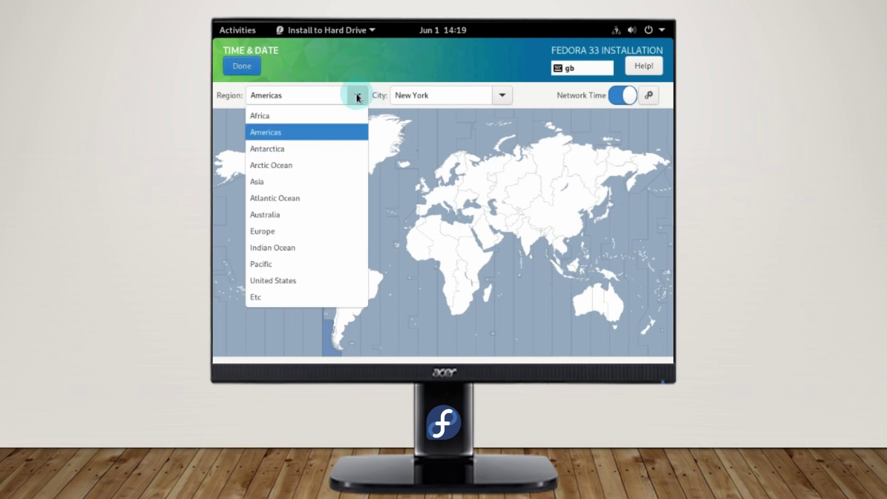
{"action": "left_click", "coordinate": [324, 133]}
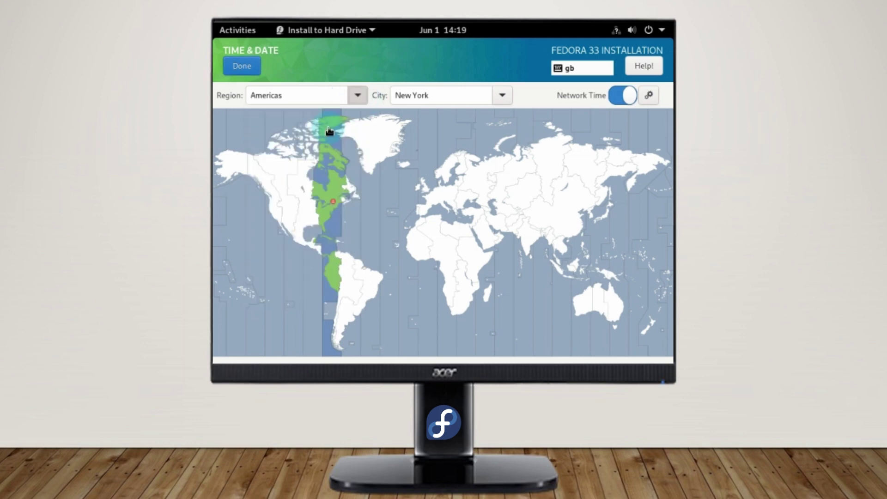
{"action": "left_click", "coordinate": [503, 95]}
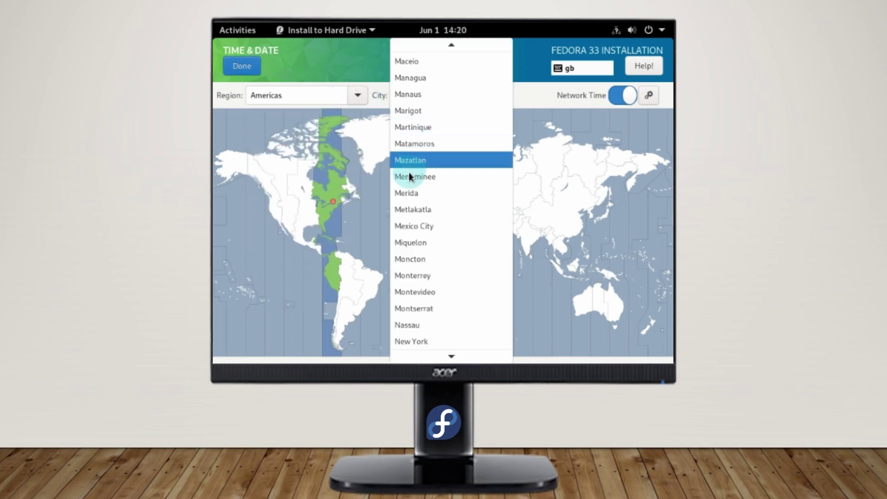
{"action": "left_click", "coordinate": [411, 341]}
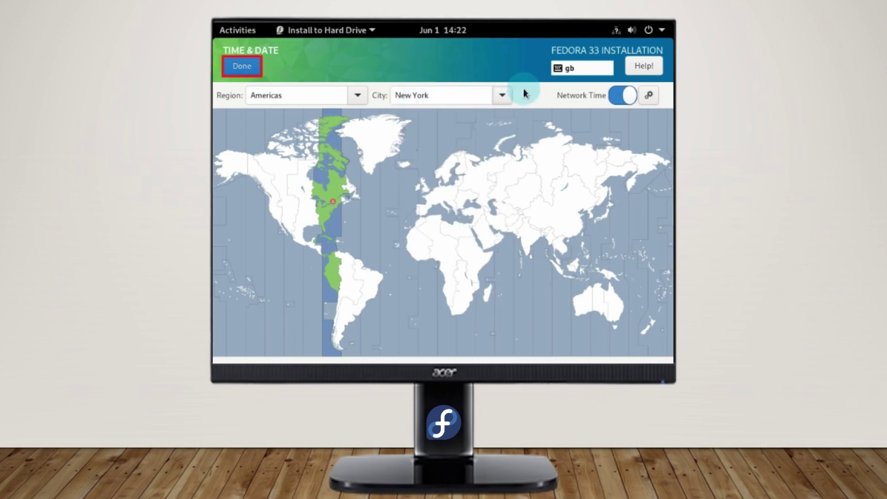
{"action": "left_click", "coordinate": [229, 68]}
{"action": "left_click", "coordinate": [233, 71]}
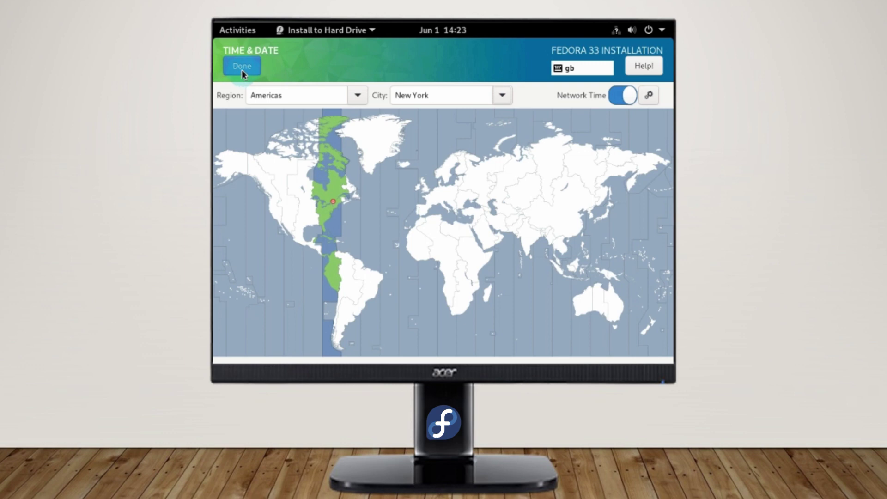
{"action": "left_click", "coordinate": [242, 70]}
{"action": "left_click", "coordinate": [423, 286]}
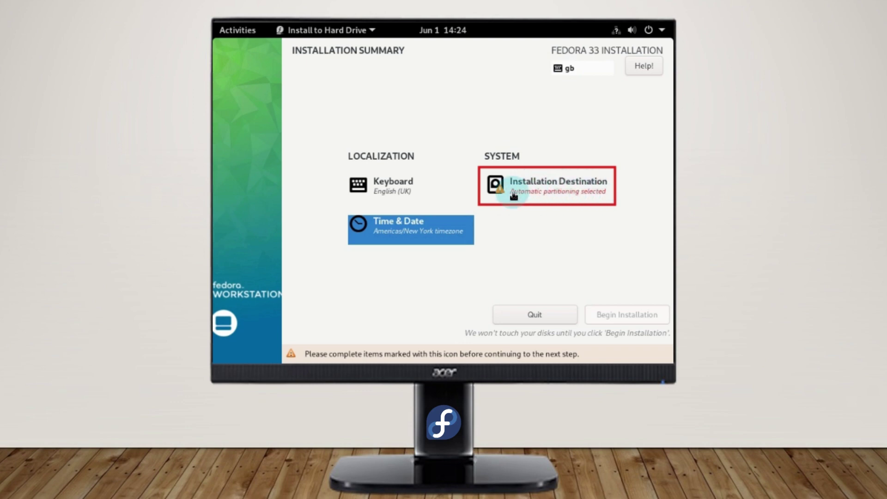
Set the installation destination's storage configuration to Custom and proceed to manual partitioning of the selected disk
{"action": "left_click", "coordinate": [553, 200]}
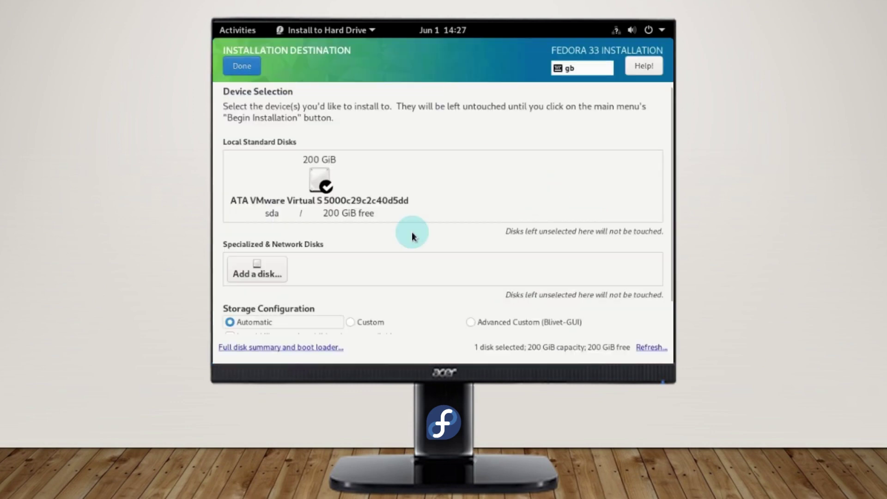
{"action": "scroll", "coordinate": [413, 236], "scroll_direction": "down", "scroll_amount": 2}
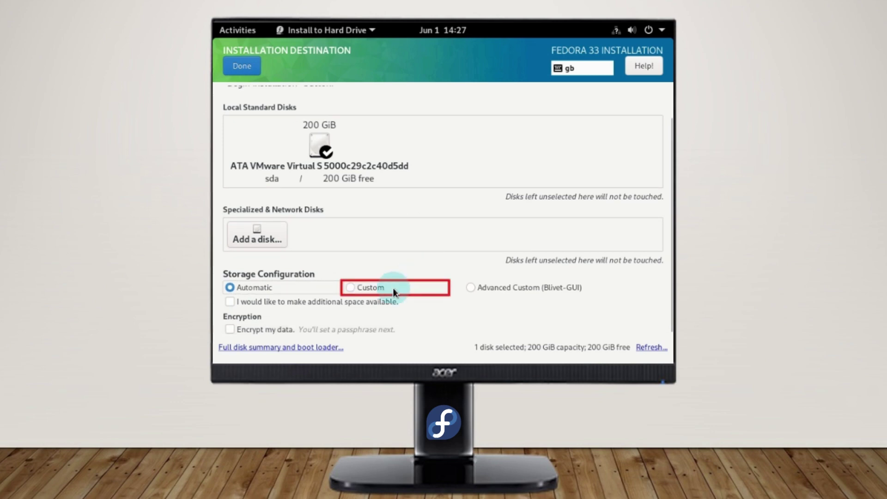
{"action": "left_click", "coordinate": [357, 295]}
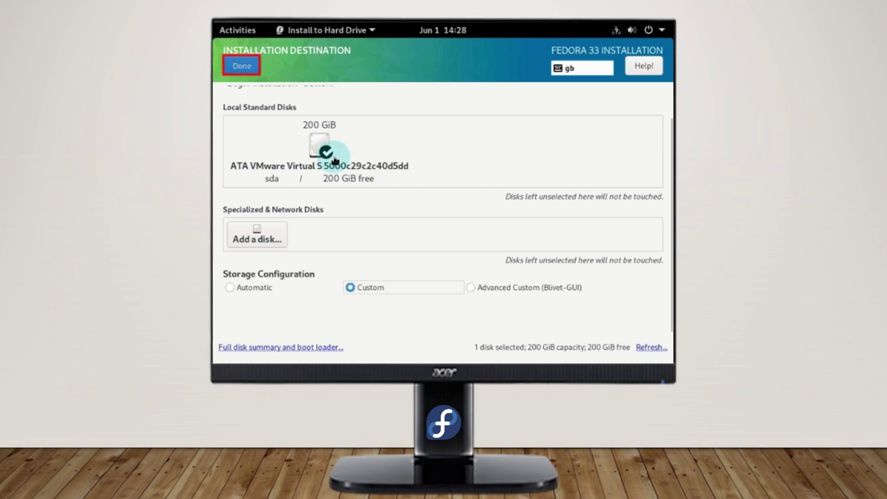
{"action": "left_click", "coordinate": [243, 68]}
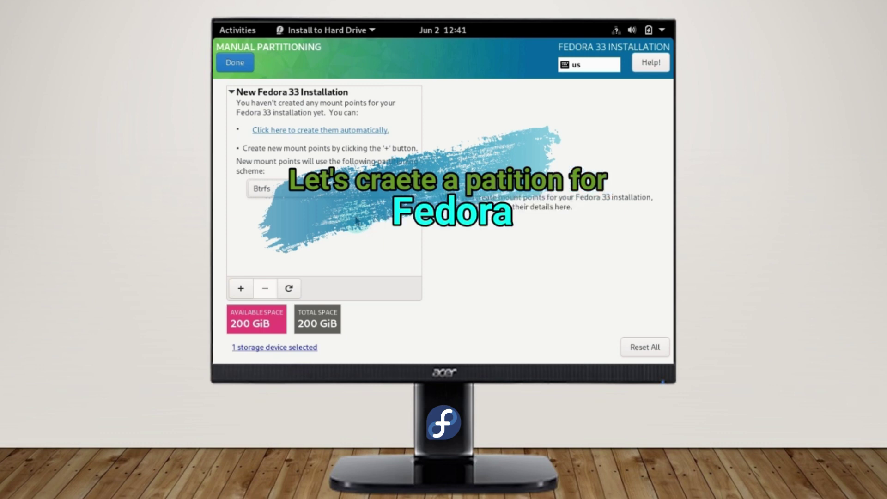
Set the partitioning scheme to Standard Partition and add a / mount point with the desired capacity left blank
{"action": "left_click", "coordinate": [403, 191]}
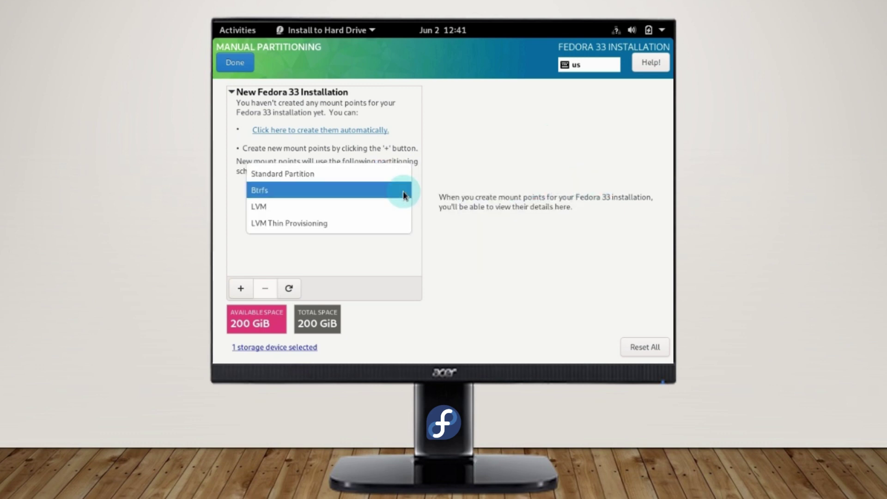
{"action": "left_click", "coordinate": [305, 174]}
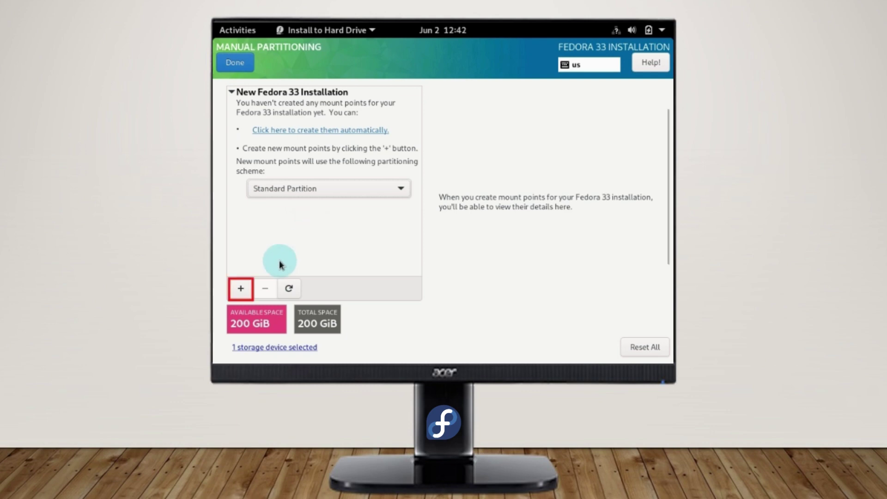
{"action": "left_click", "coordinate": [241, 290]}
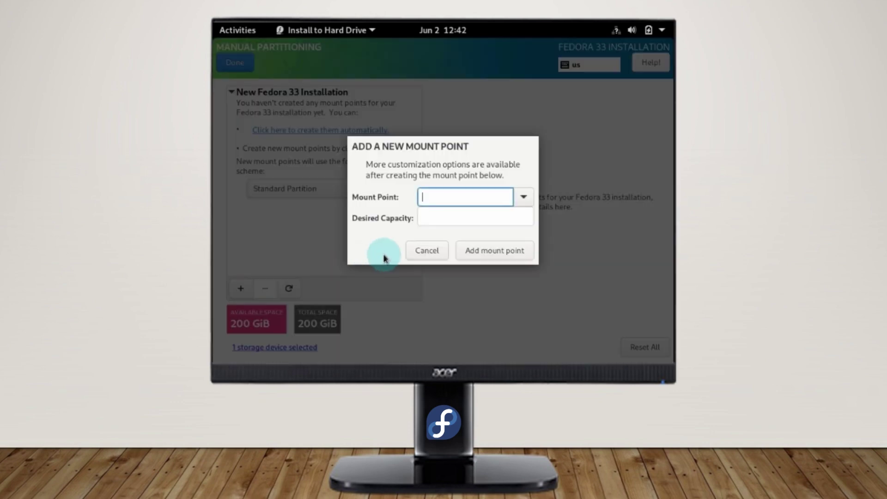
{"action": "left_click", "coordinate": [524, 197]}
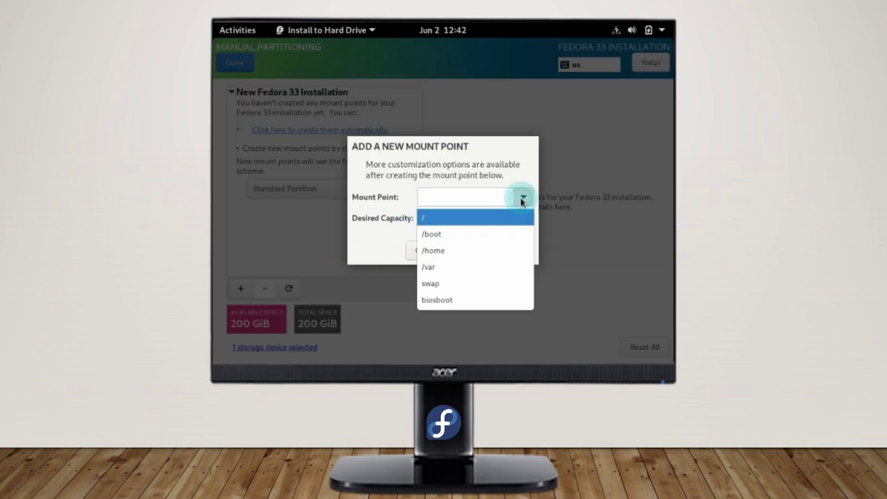
{"action": "left_click", "coordinate": [448, 217]}
{"action": "type", "text": "/"}
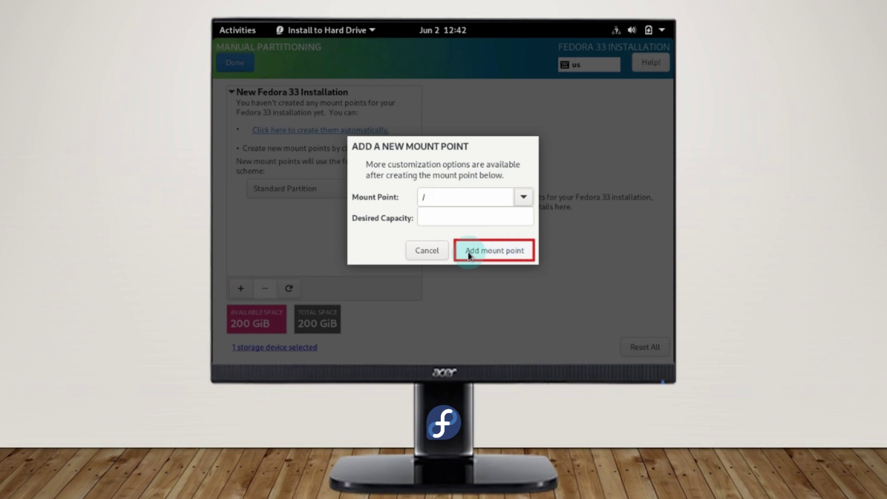
{"action": "left_click", "coordinate": [494, 253]}
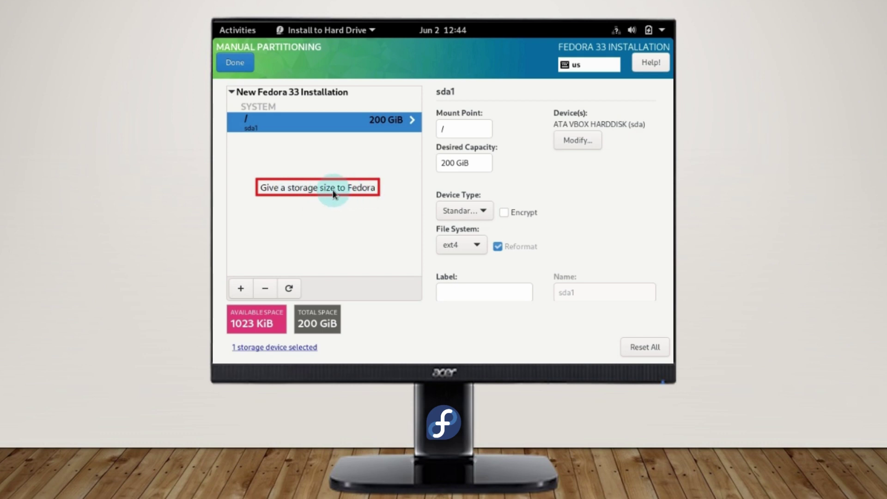
Set the desired capacity of the / partition to 195 GiB
{"action": "double_click", "coordinate": [456, 163]}
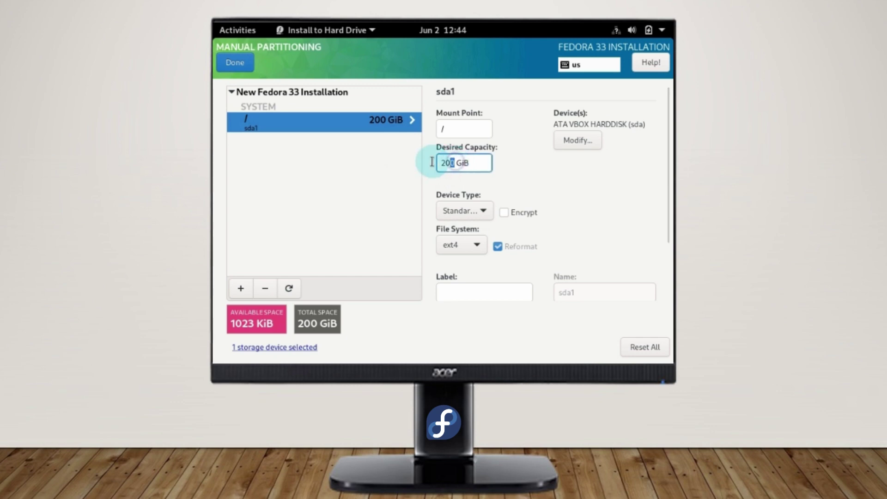
{"action": "type", "text": "1"}
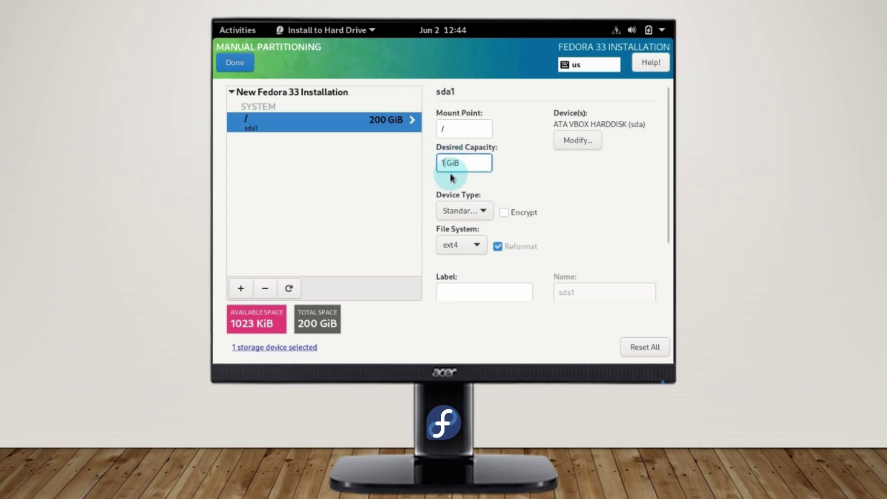
{"action": "type", "text": "95"}
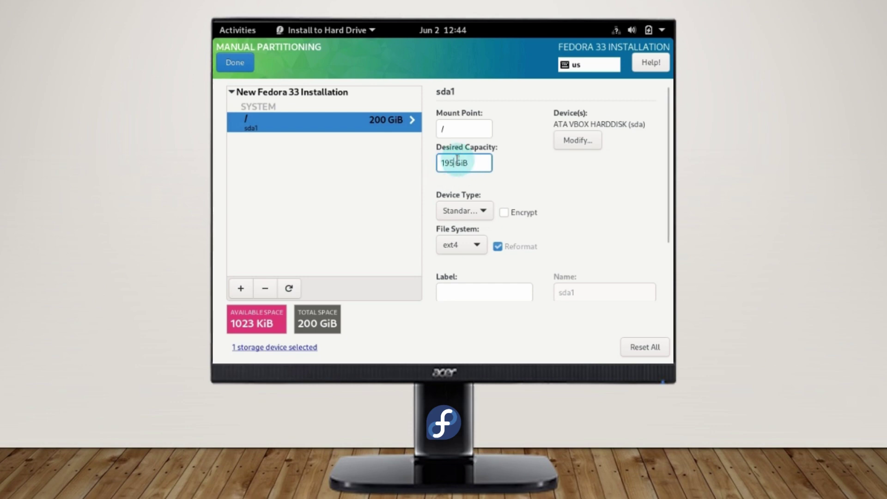
Label the / partition New Drive and update its settings to apply the label and the entered capacity
{"action": "scroll", "coordinate": [576, 181], "scroll_direction": "down", "scroll_amount": 1}
{"action": "scroll", "coordinate": [577, 181], "scroll_direction": "down", "scroll_amount": 1}
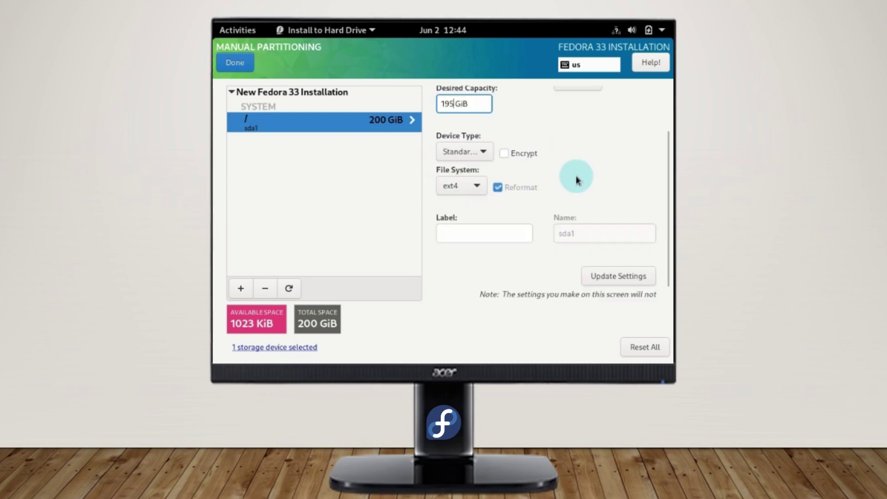
{"action": "left_click", "coordinate": [474, 236]}
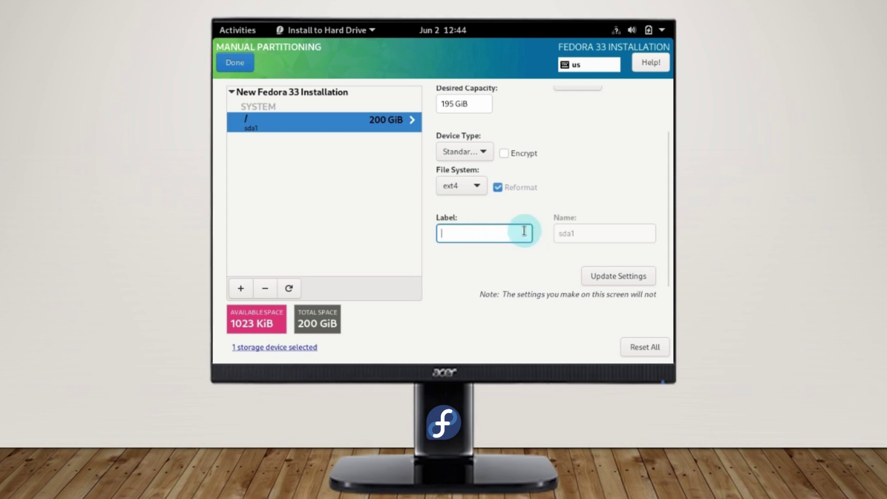
{"action": "type", "text": "New Drive"}
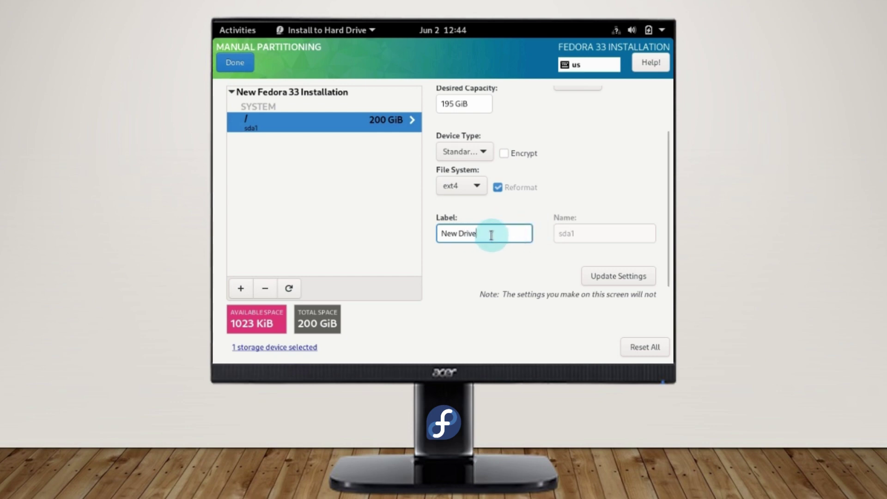
{"action": "left_click", "coordinate": [611, 278]}
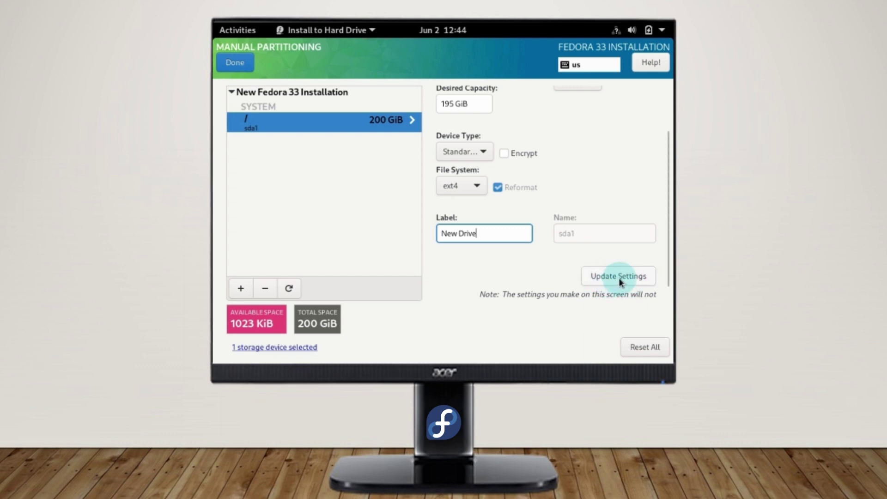
{"action": "left_click", "coordinate": [620, 280]}
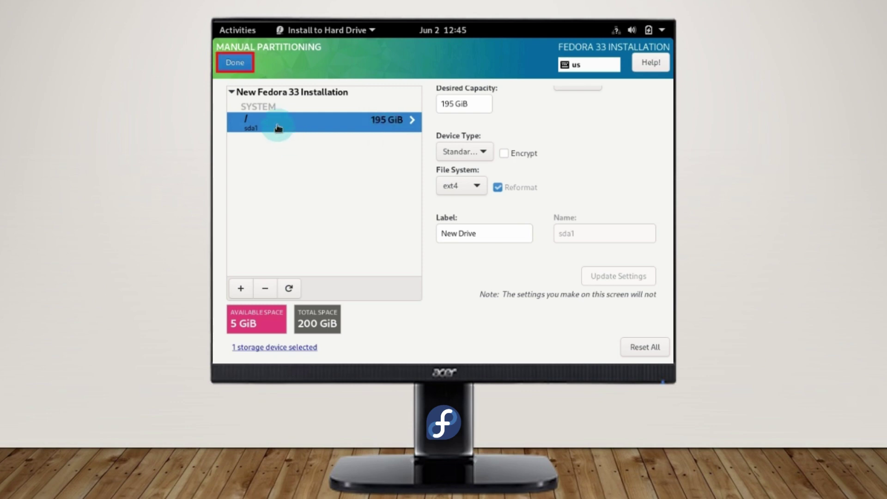
Finish manual partitioning by accepting the summary of changes, and begin the Fedora installation
{"action": "left_click", "coordinate": [220, 68]}
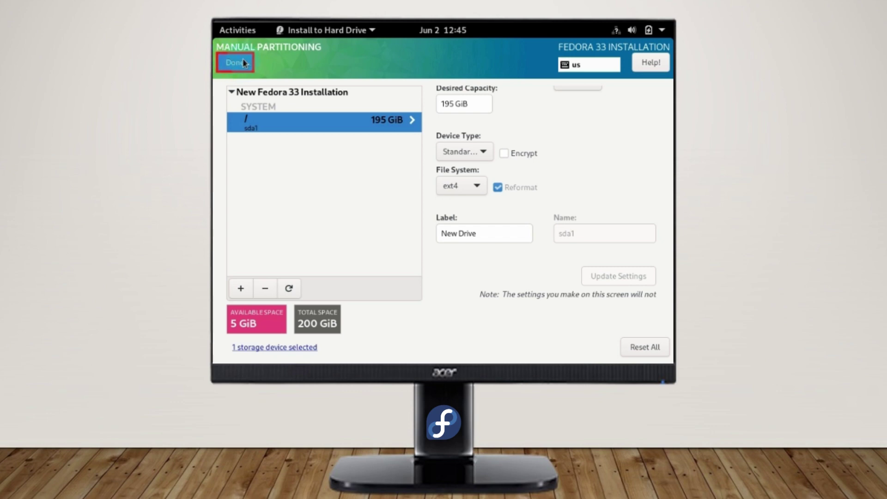
{"action": "left_click", "coordinate": [232, 69]}
{"action": "left_click", "coordinate": [309, 203]}
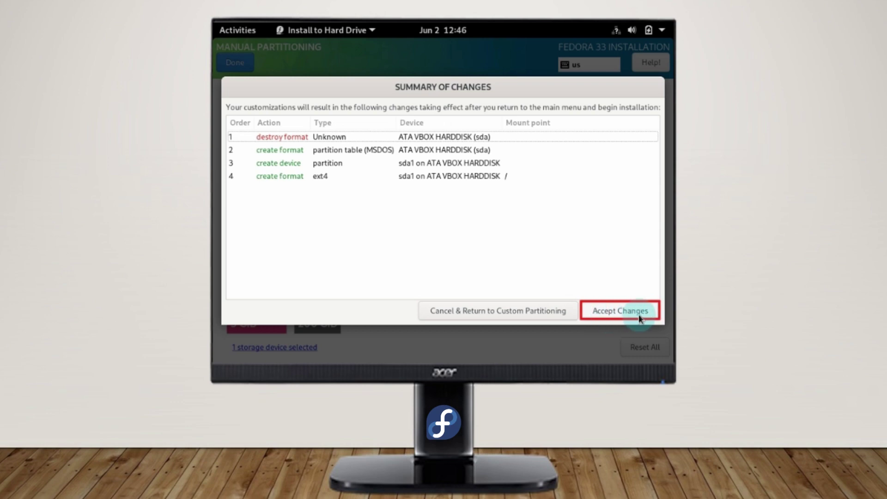
{"action": "left_click", "coordinate": [616, 317]}
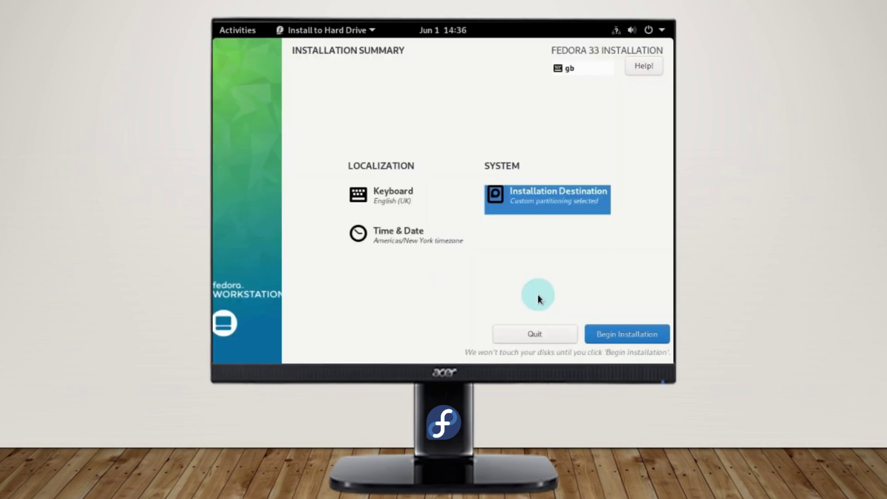
{"action": "left_click", "coordinate": [625, 342]}
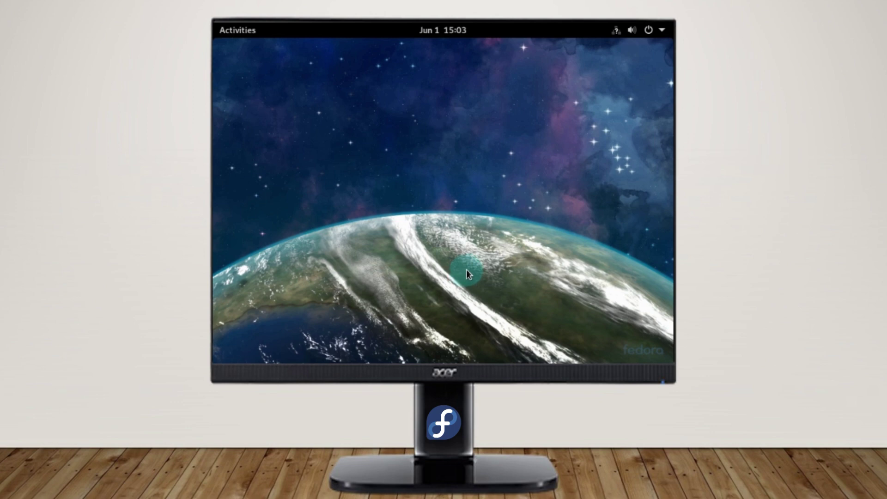
Restart the computer from the live desktop and confirm the restart
{"action": "left_click", "coordinate": [647, 30]}
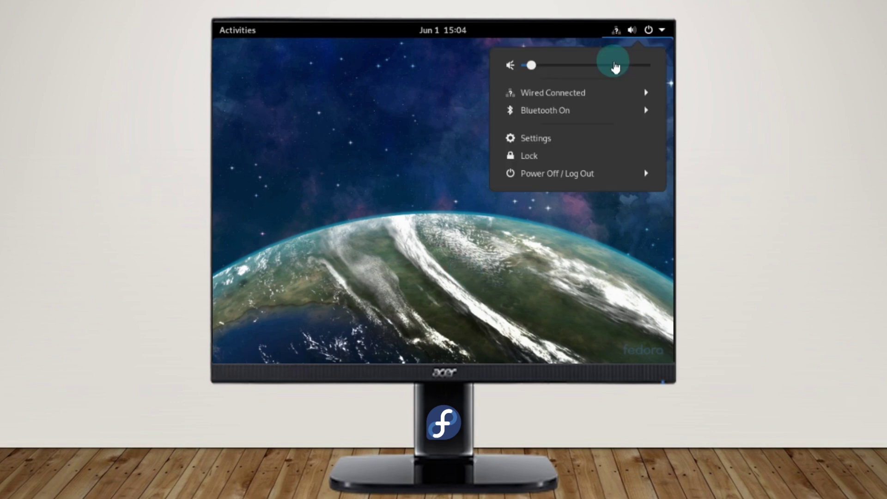
{"action": "left_click", "coordinate": [567, 174]}
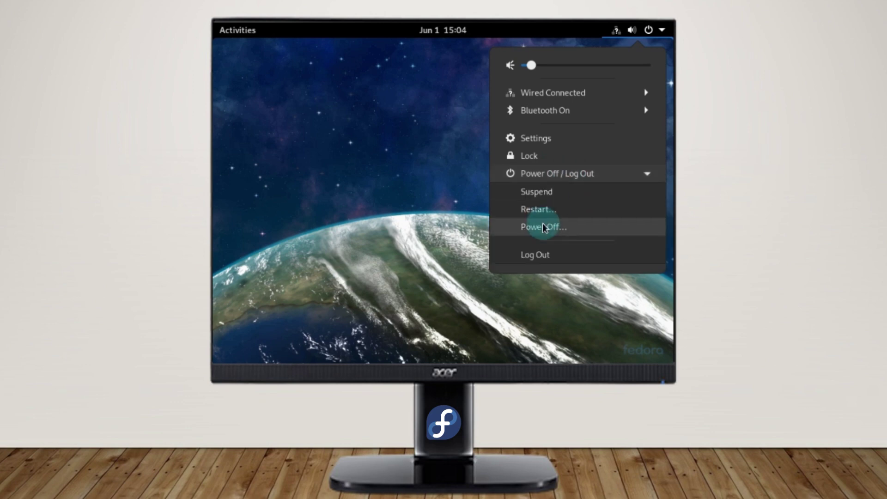
{"action": "left_click", "coordinate": [589, 209]}
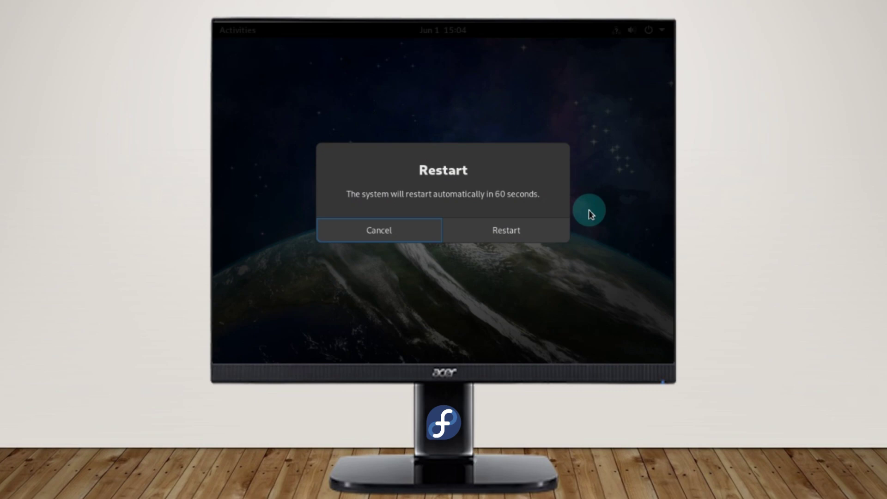
{"action": "left_click", "coordinate": [509, 234]}
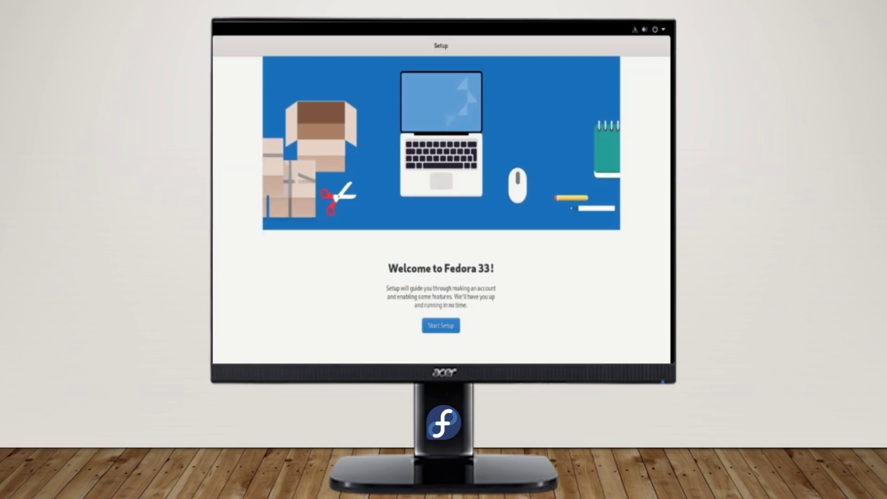
Start the initial setup, accept the Privacy page with its options left on, and skip connecting online accounts
{"action": "left_click", "coordinate": [435, 329]}
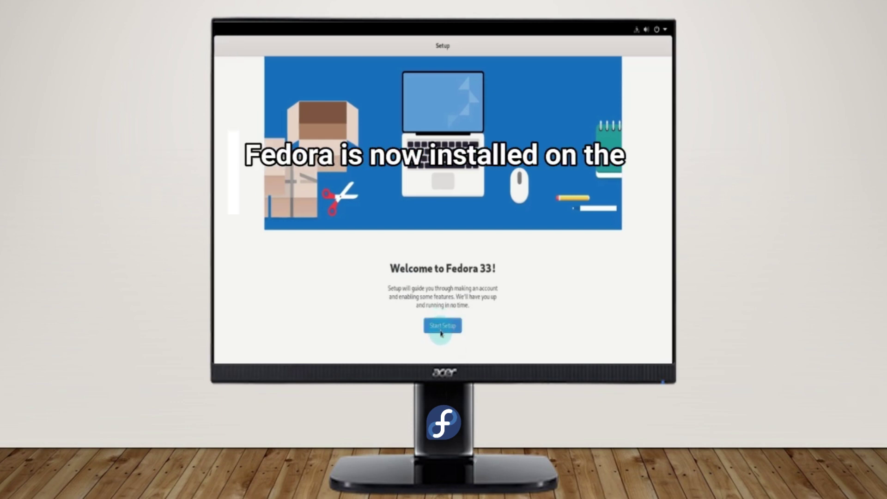
{"action": "left_click", "coordinate": [440, 327]}
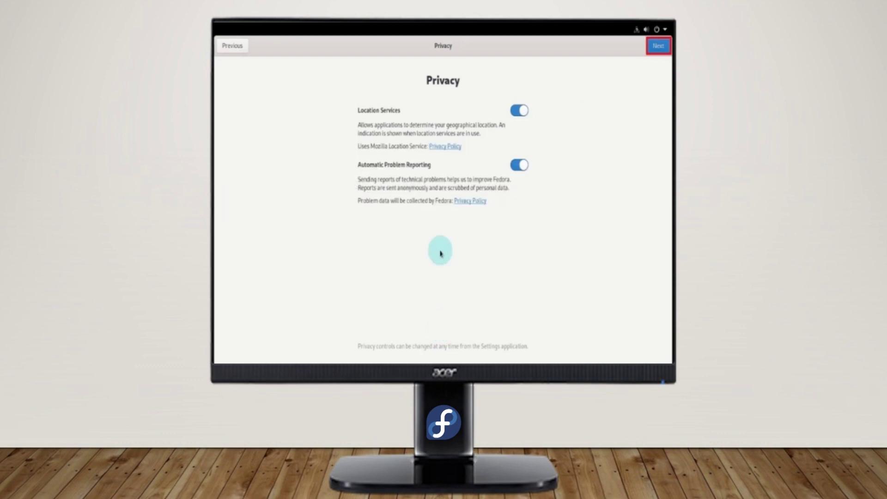
{"action": "left_click", "coordinate": [658, 46]}
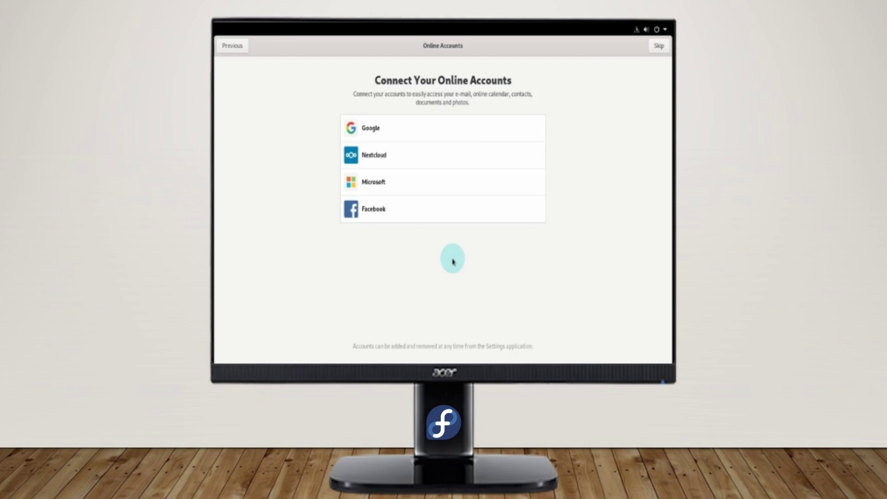
{"action": "left_click", "coordinate": [659, 46]}
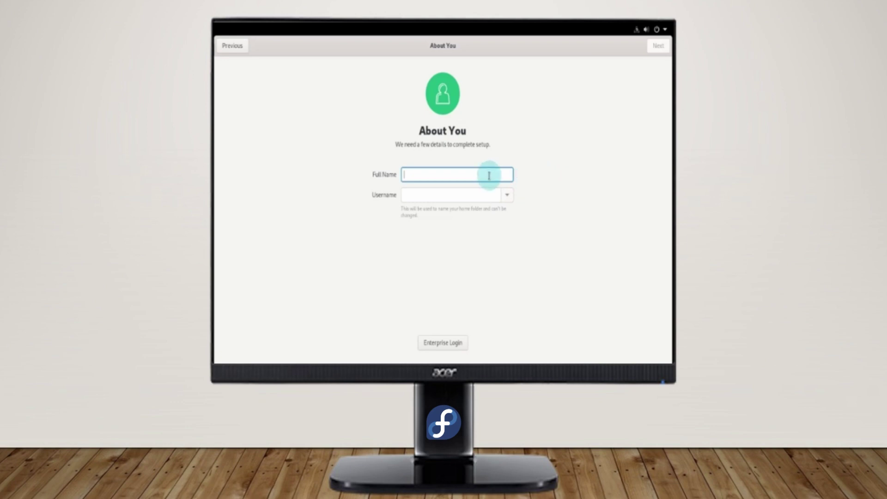
Enter the account holder's full name and replace the suggested username with the account username
{"action": "type", "text": "KaShioN b"}
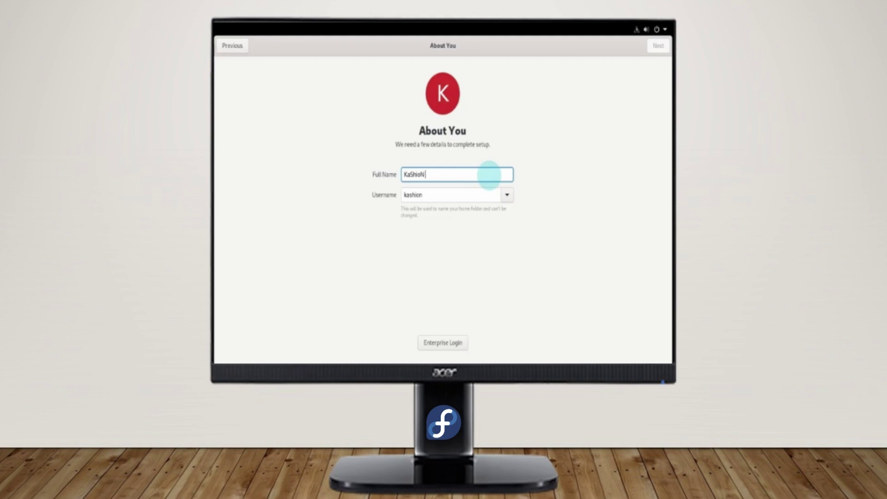
{"action": "type", "text": "RO"}
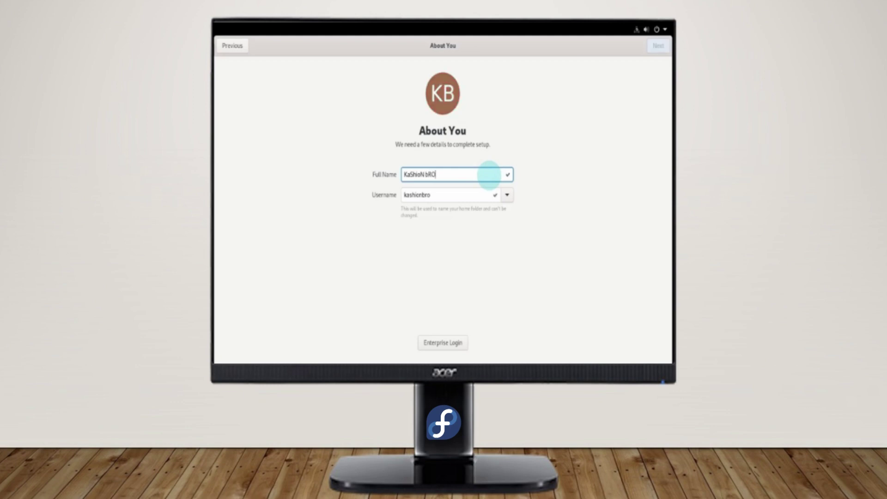
{"action": "left_click", "coordinate": [560, 198]}
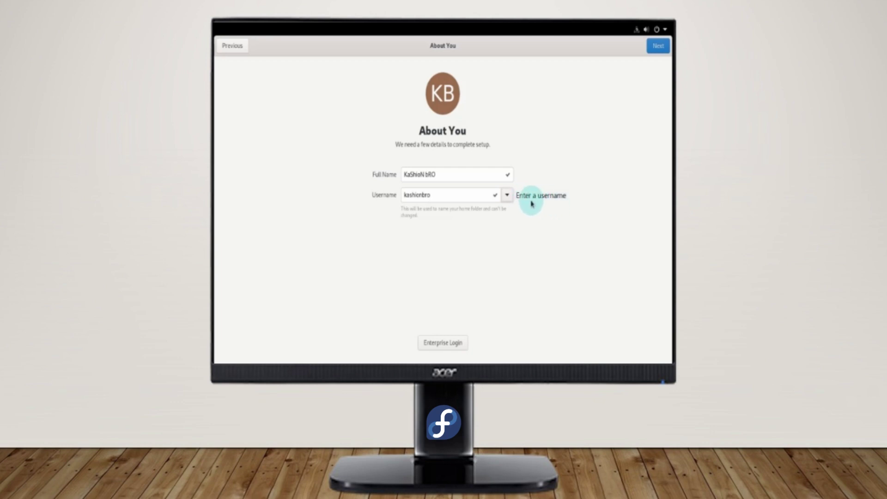
{"action": "left_click_drag", "start_coordinate": [473, 196], "coordinate": [406, 195]}
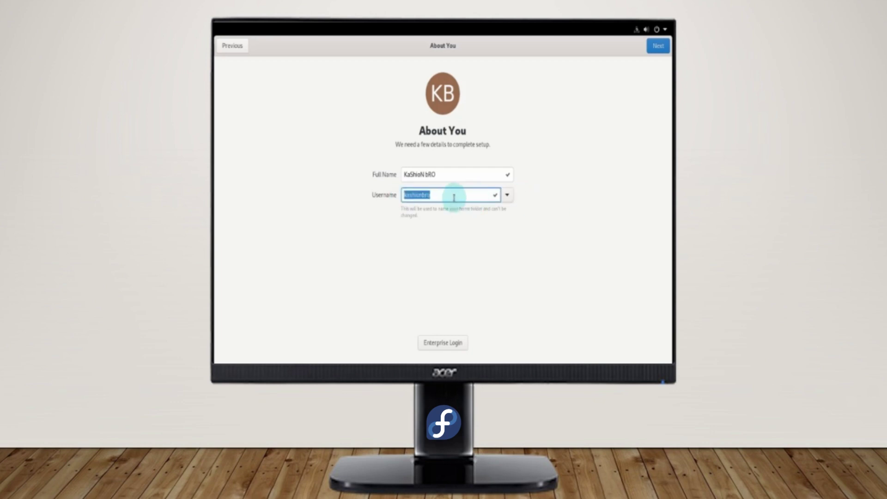
{"action": "type", "text": "kashi"}
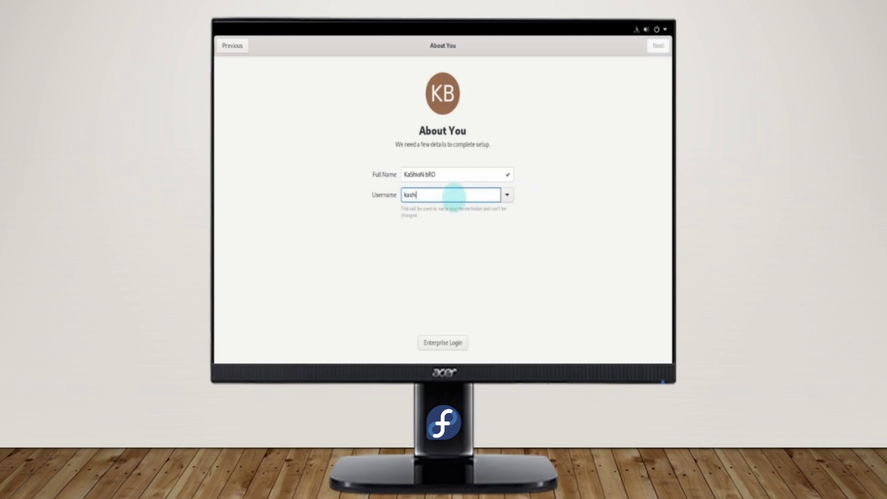
{"action": "type", "text": "onbro"}
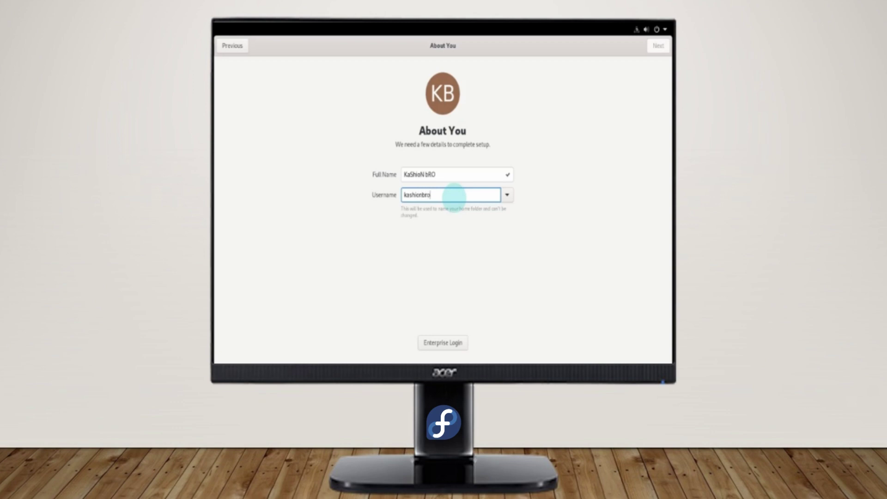